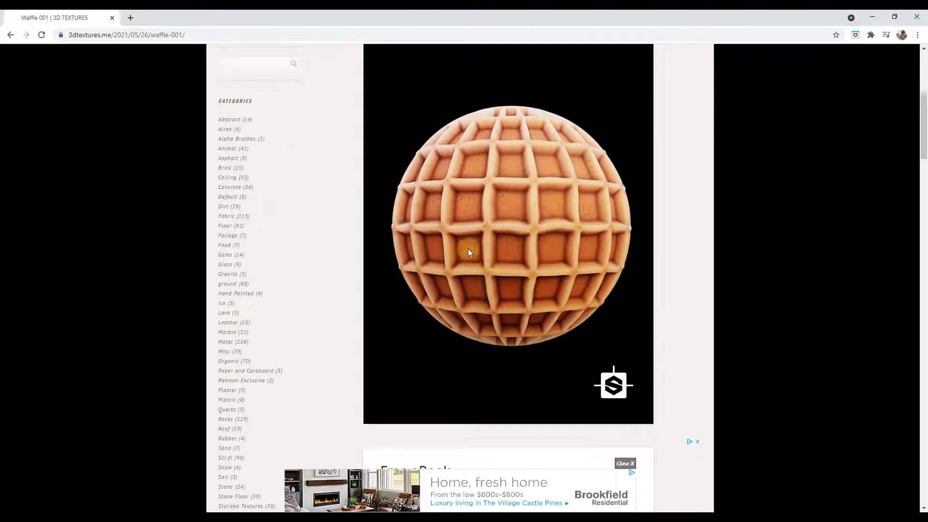
Scroll the 3dtextures.me waffle 001 page to view its sphere preview.
scroll(468, 249, up, 5)
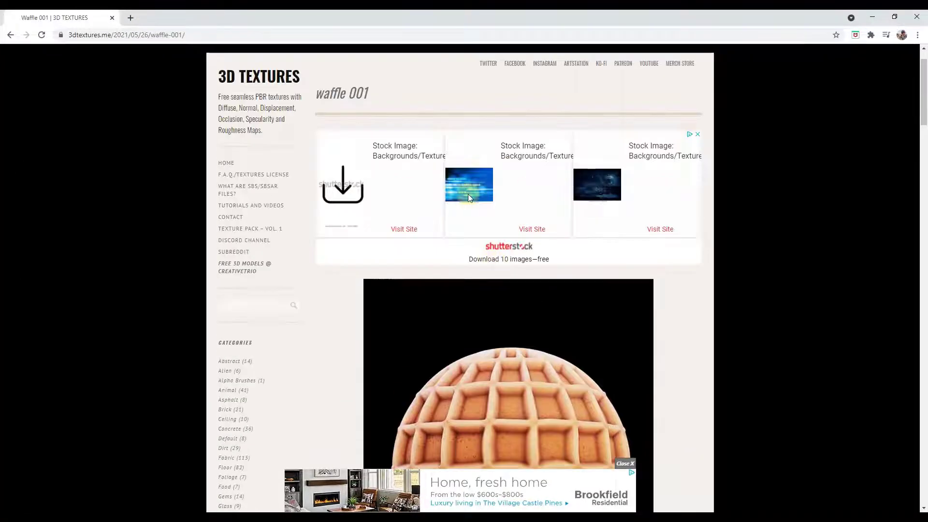
scroll(468, 193, down, 4)
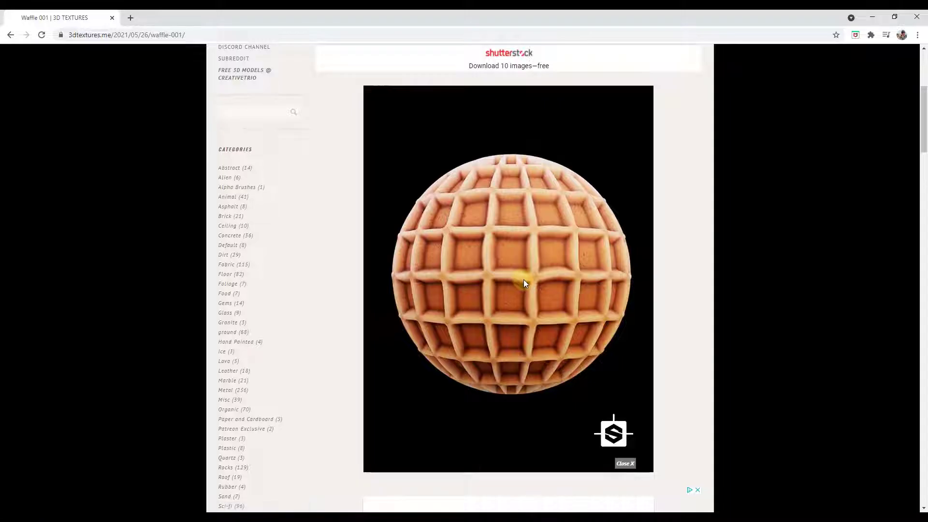
Return to Blender and pan the Shader Editor to leave space left of the four waffle image textures.
click(875, 18)
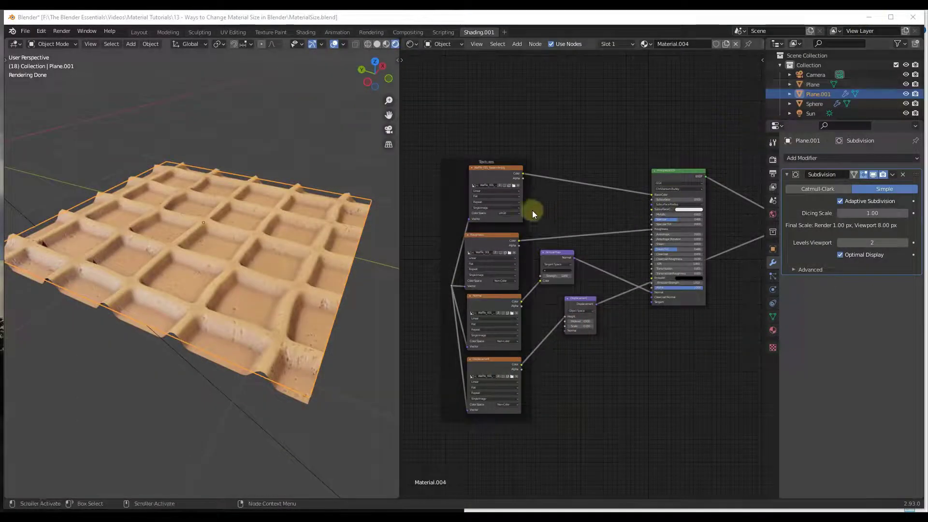
scroll(600, 289, up, 2)
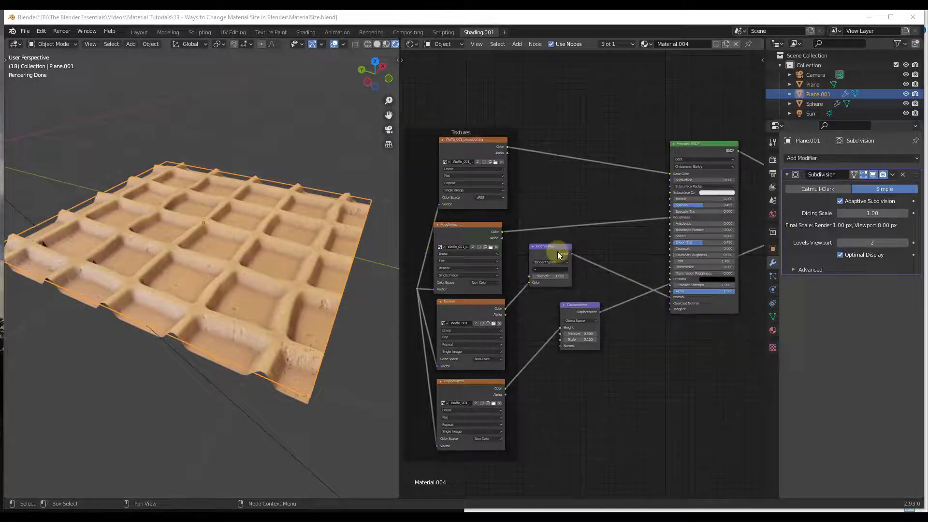
middle_drag(585, 246, 648, 217)
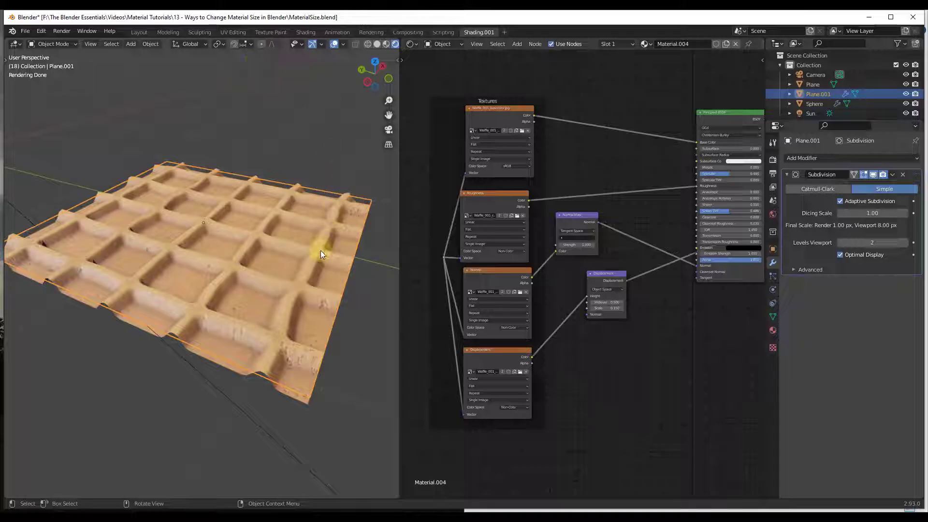
middle_drag(541, 262, 681, 248)
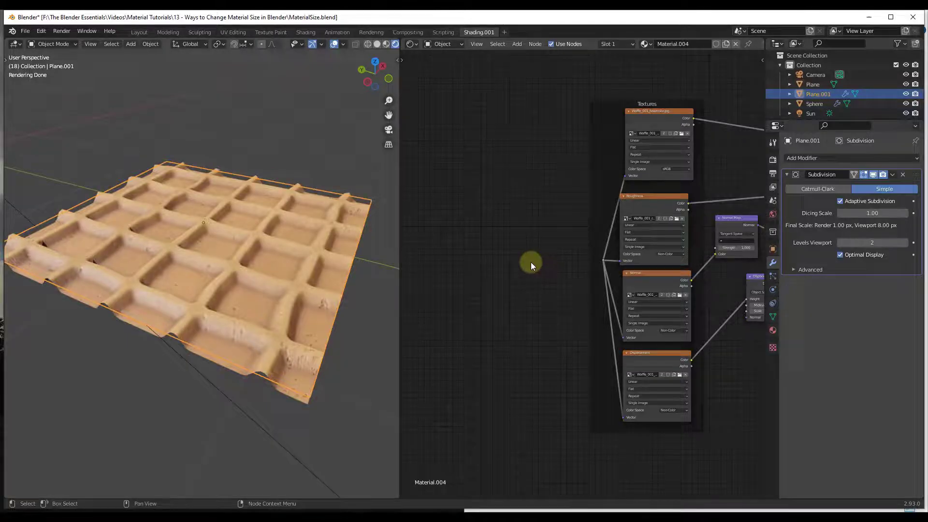
middle_drag(532, 219, 574, 205)
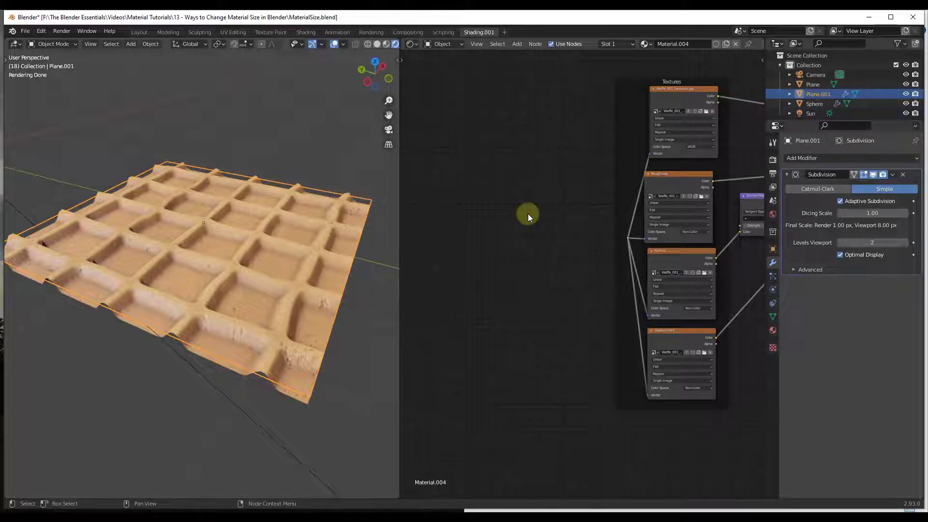
Add a Texture Coordinate node left of the image textures, then search for a Mapping node.
key(shift+a)
text(te)
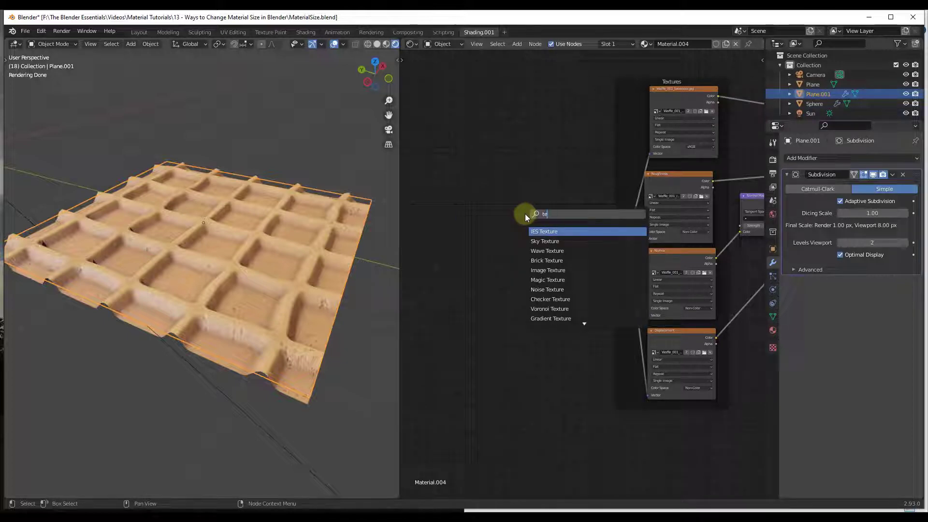
text(xture)
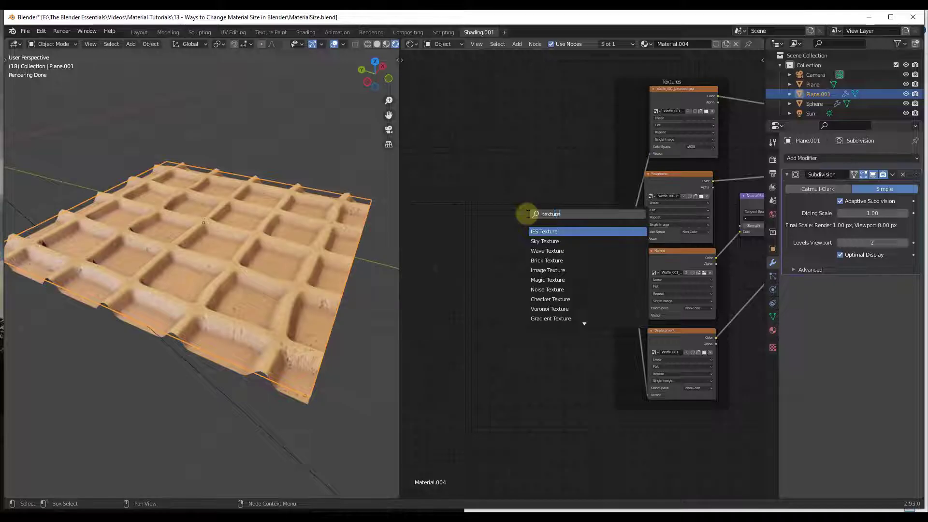
text( c)
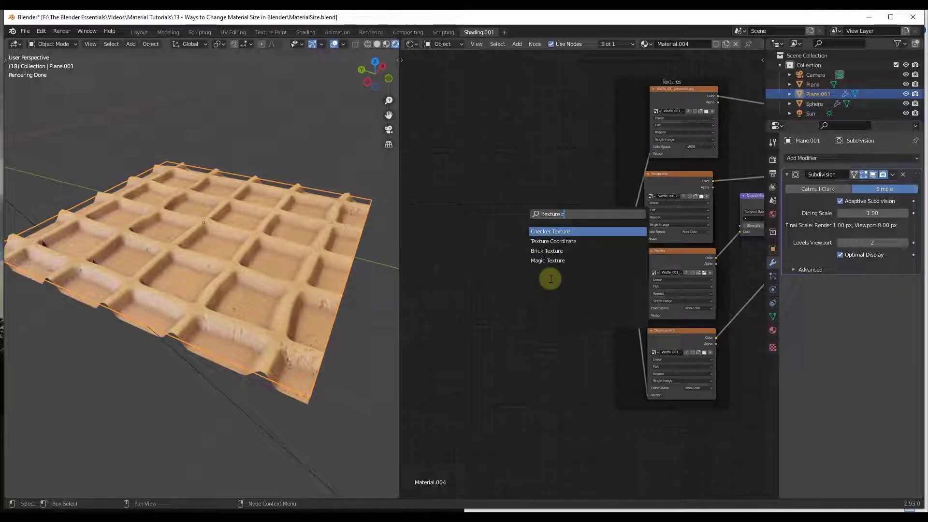
click(559, 241)
click(468, 216)
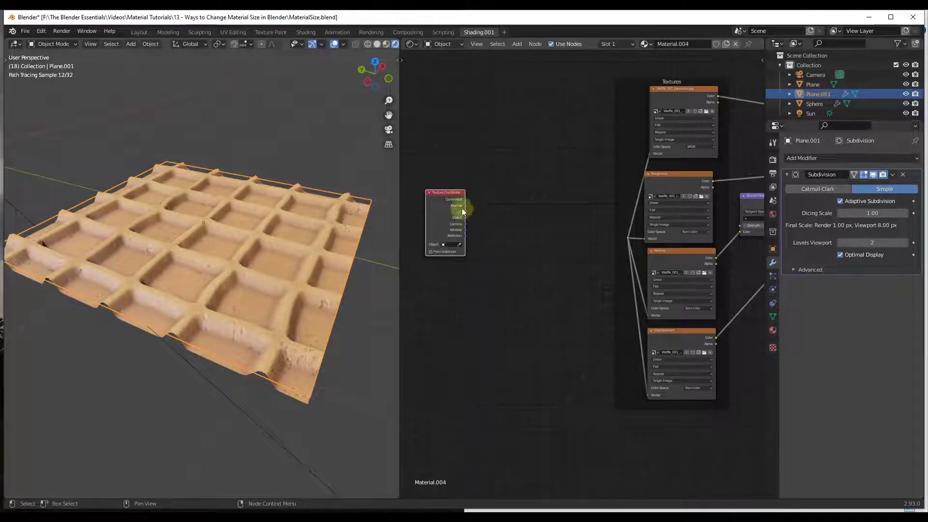
key(shift+a)
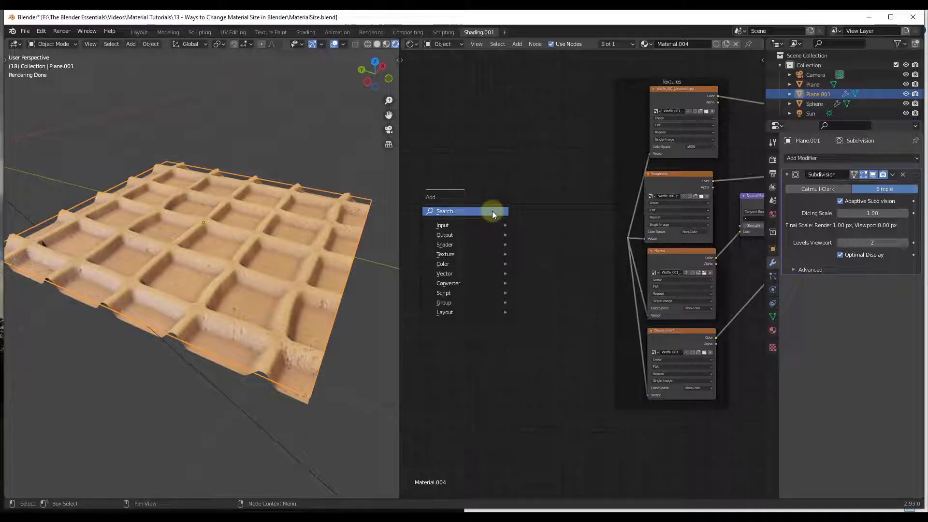
text(mapp)
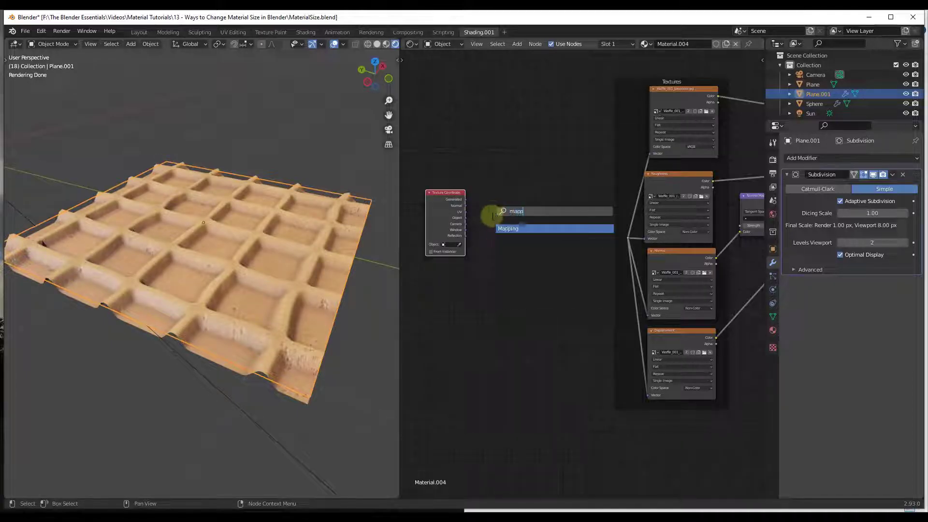
Place the Mapping node to the right of the Texture Coordinate node.
click(517, 228)
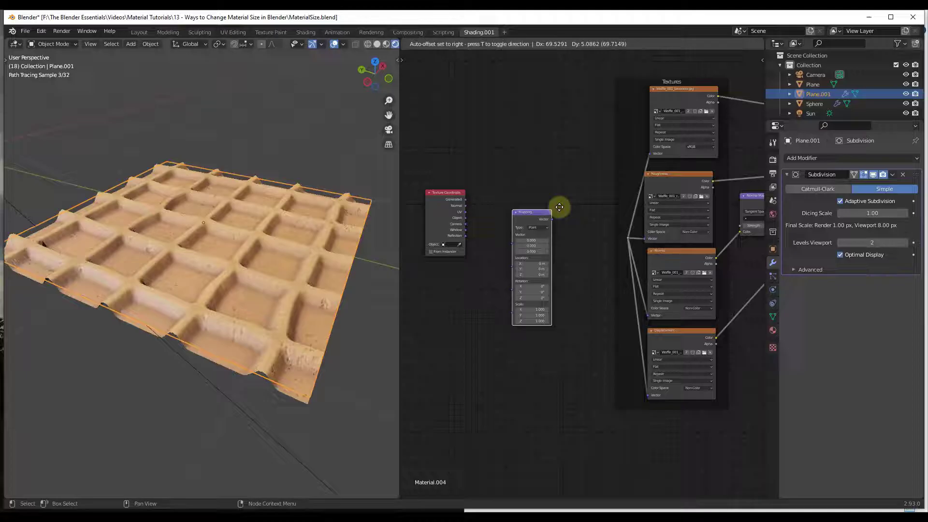
click(555, 207)
scroll(556, 207, up, 2)
middle_drag(491, 207, 522, 215)
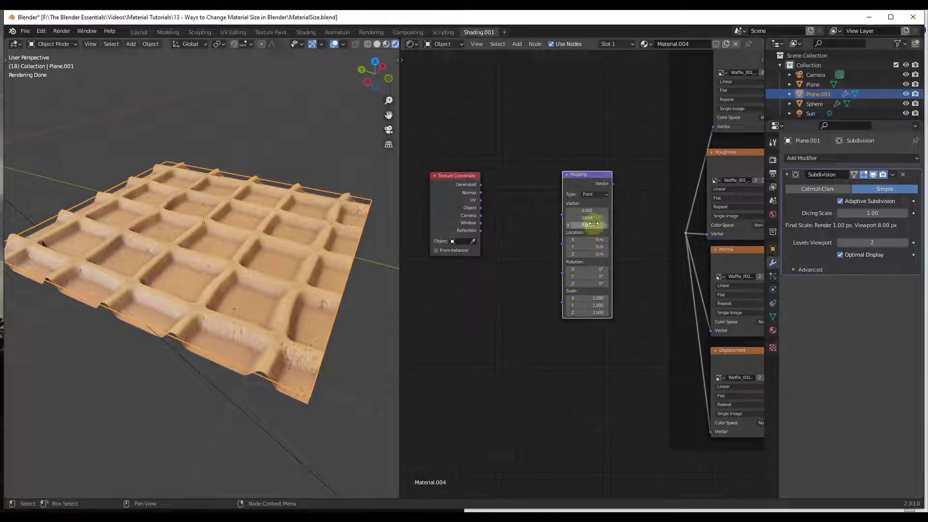
Set the Mapping node's Rotation X to 0° and Location X to 0 m.
drag(587, 240, 588, 270)
click(589, 267)
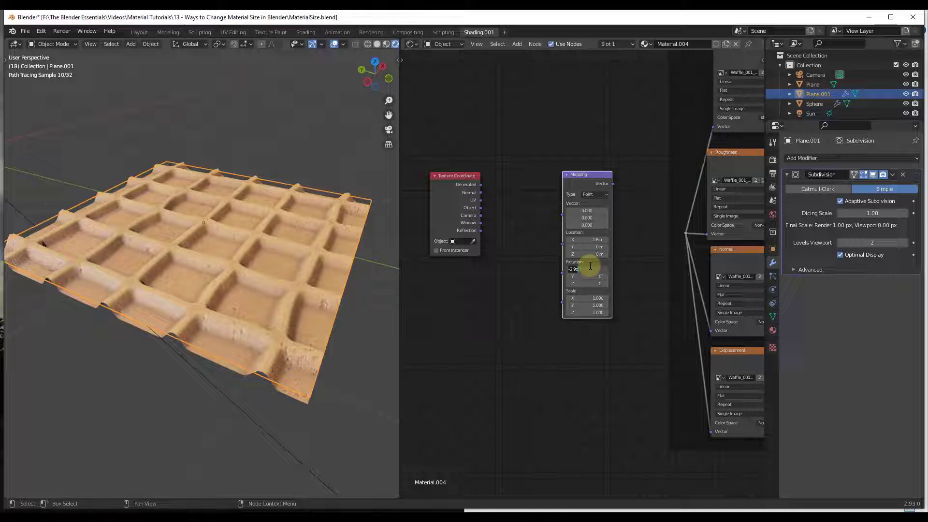
text(0)
click(584, 240)
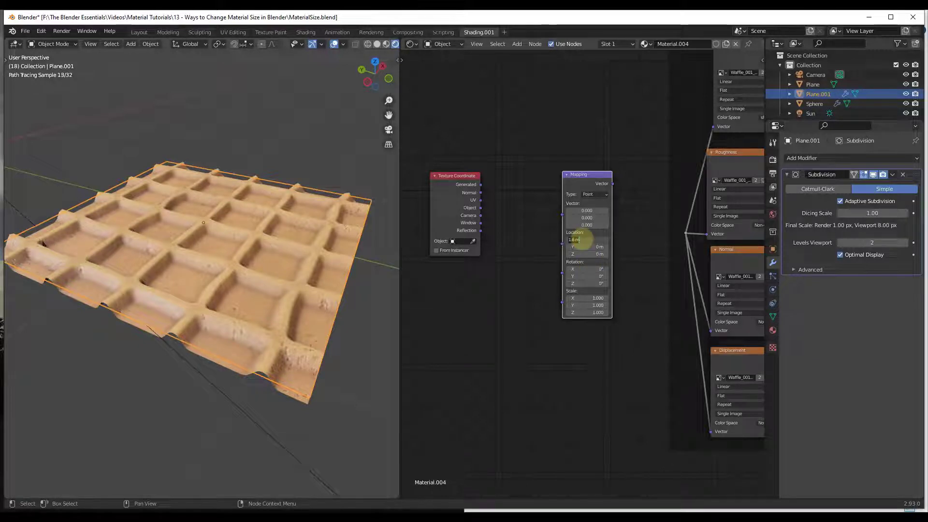
text(0)
key(Return)
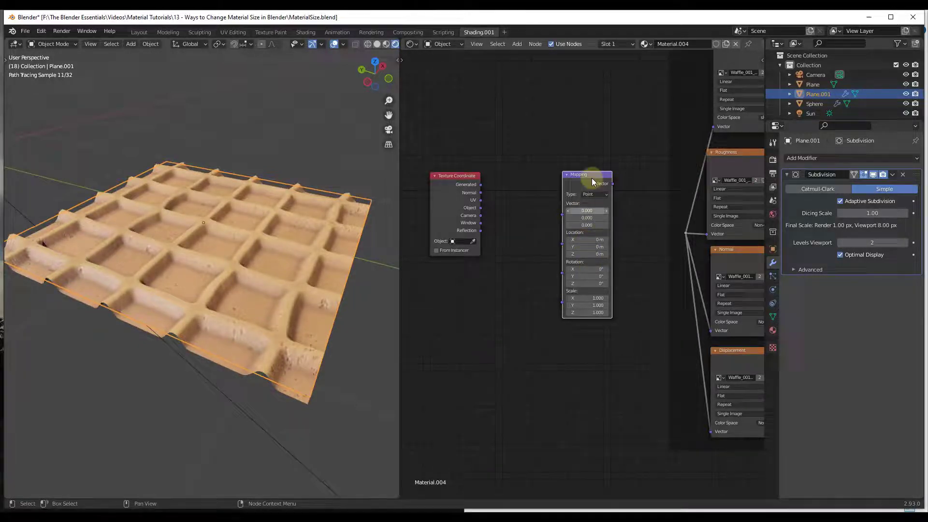
drag(584, 182, 574, 180)
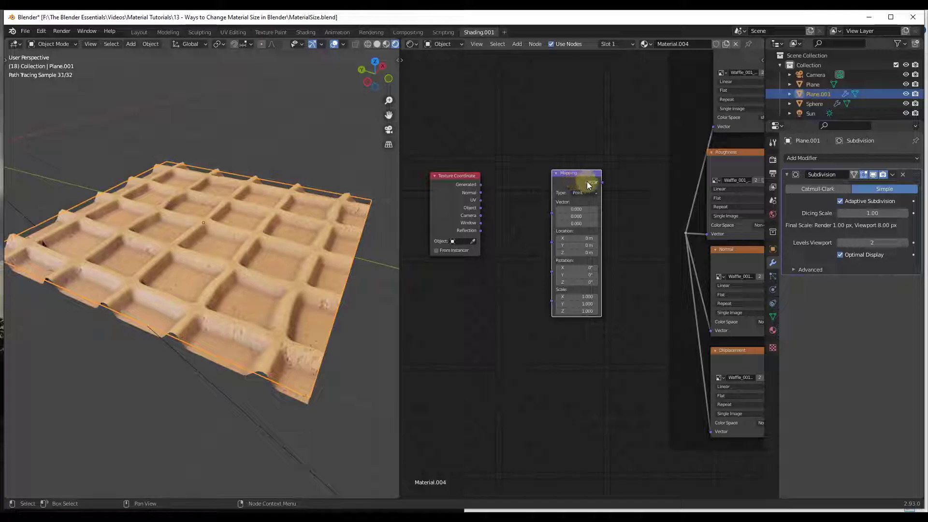
middle_drag(640, 181, 571, 174)
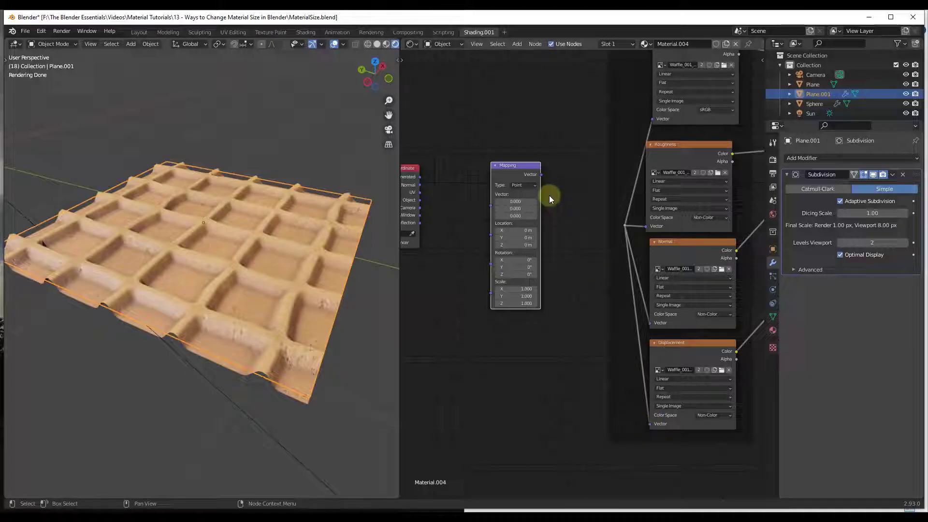
Connect the Mapping Vector output to all four image textures' Vector inputs, leaving the plane plain.
drag(541, 174, 621, 228)
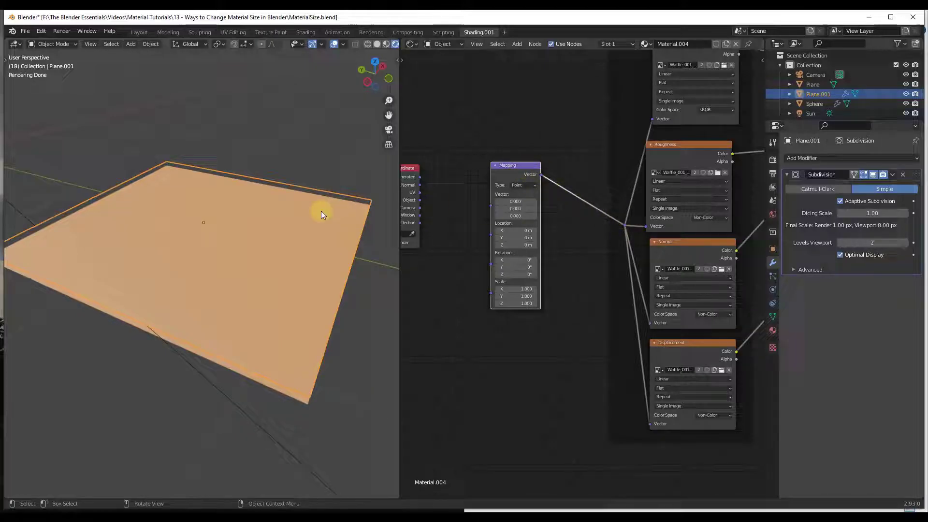
mouse_move(197, 234)
middle_down()
mouse_move(216, 159)
mouse_move(213, 245)
mouse_move(190, 256)
mouse_move(202, 265)
mouse_move(192, 271)
mouse_move(214, 260)
middle_up()
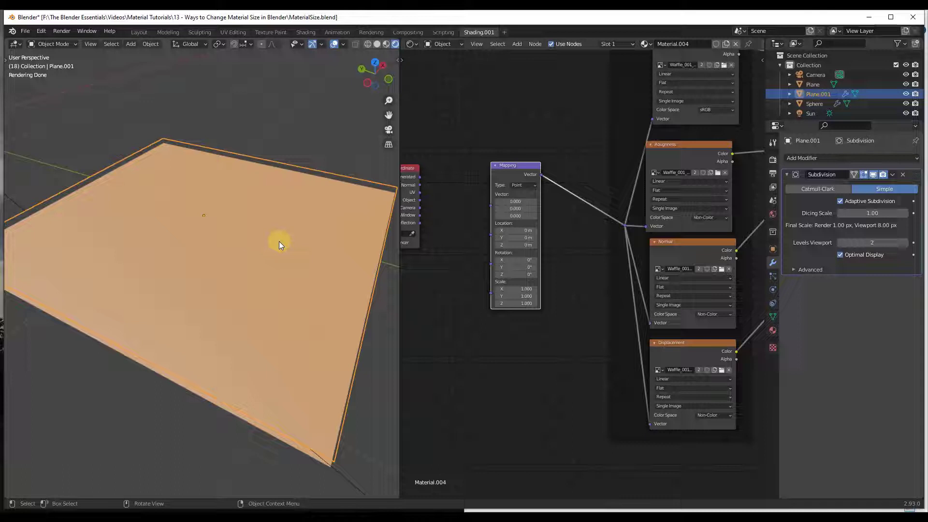
mouse_move(279, 242)
middle_down()
mouse_move(305, 228)
mouse_move(222, 256)
mouse_move(209, 272)
mouse_move(210, 260)
middle_up()
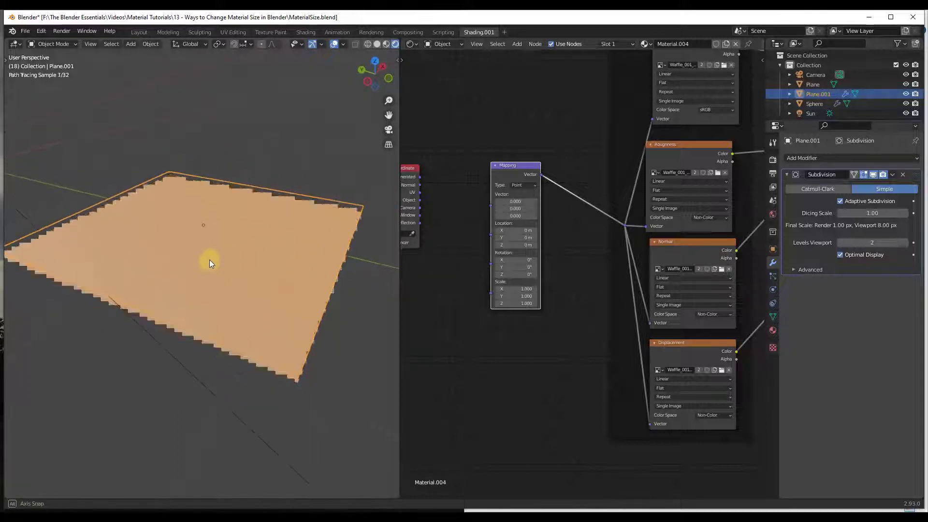
Rearrange the Texture Coordinate and Mapping nodes so both are fully visible.
drag(408, 175, 441, 199)
drag(515, 167, 557, 187)
drag(433, 192, 442, 182)
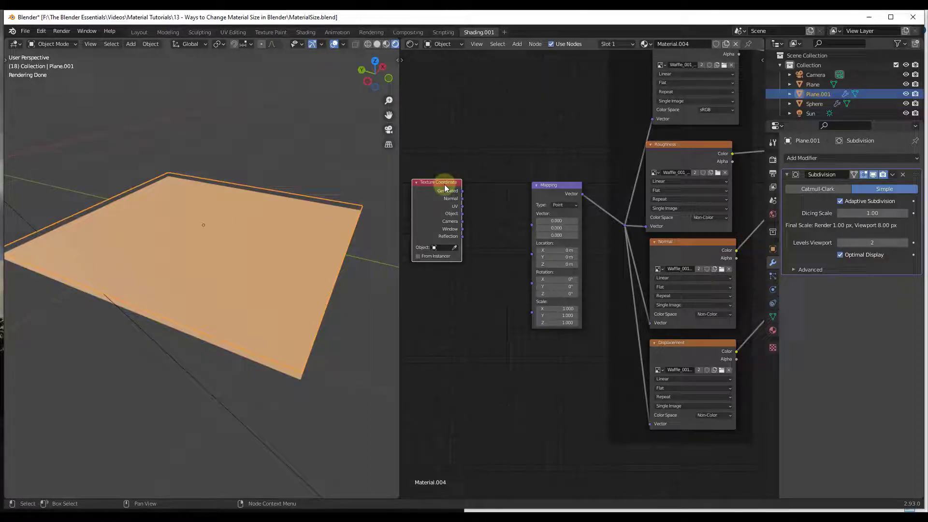
Link Texture Coordinate Generated to the Mapping Vector input, restoring the waffle on the plane.
drag(445, 184, 440, 192)
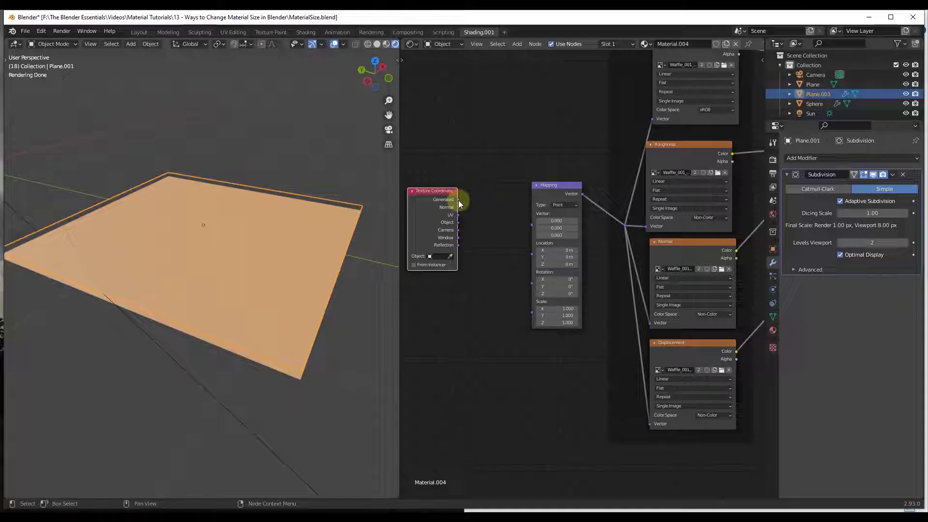
drag(458, 200, 533, 224)
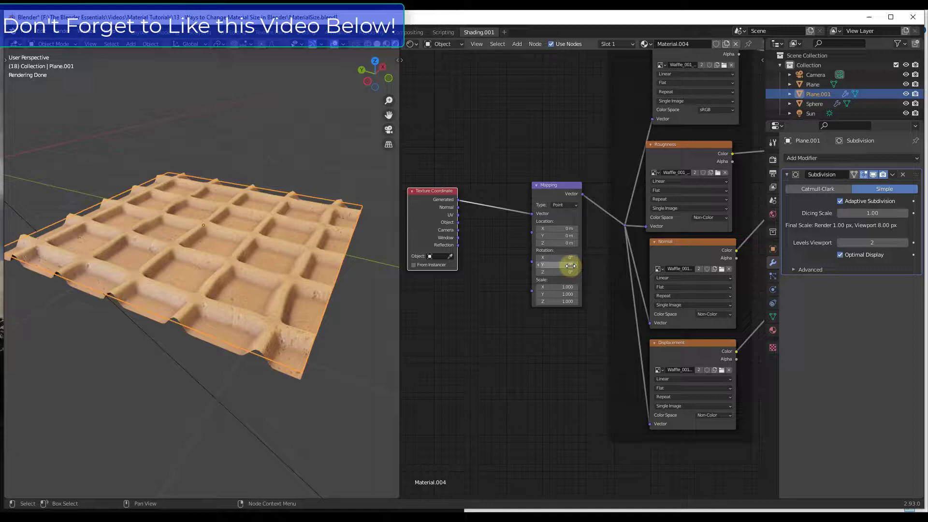
Offset the waffle with Mapping Location: adjust X, set Z to 0 m and Y to 2 m.
mouse_move(553, 228)
mouse_down()
mouse_move(572, 228)
mouse_move(555, 223)
mouse_move(566, 235)
mouse_move(552, 244)
mouse_move(548, 234)
mouse_move(576, 236)
mouse_move(558, 235)
mouse_up()
text(0)
key(Return)
click(563, 236)
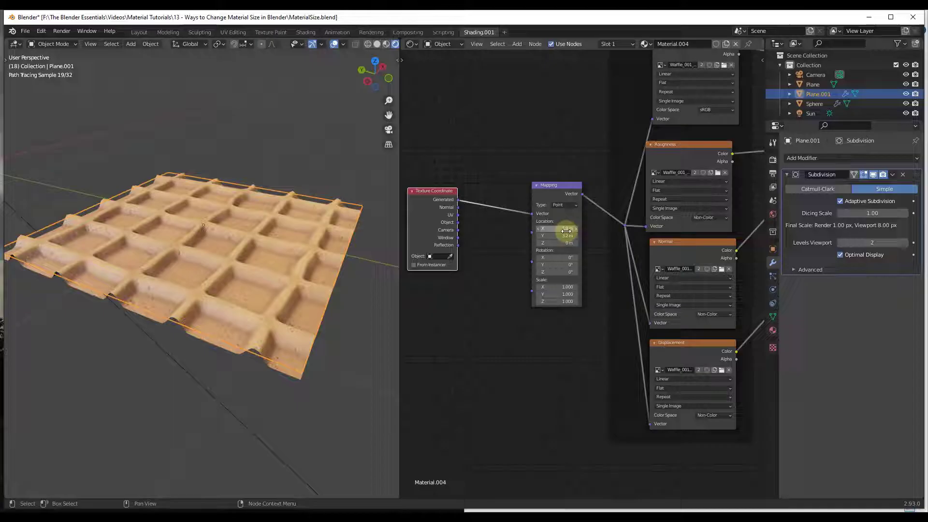
text(2)
key(Return)
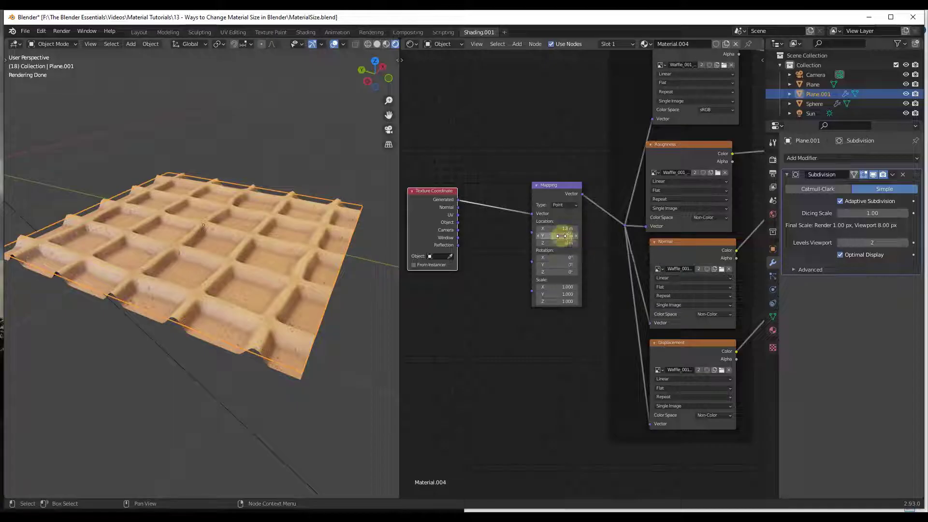
mouse_move(558, 260)
mouse_down()
mouse_move(576, 259)
mouse_move(559, 259)
mouse_up()
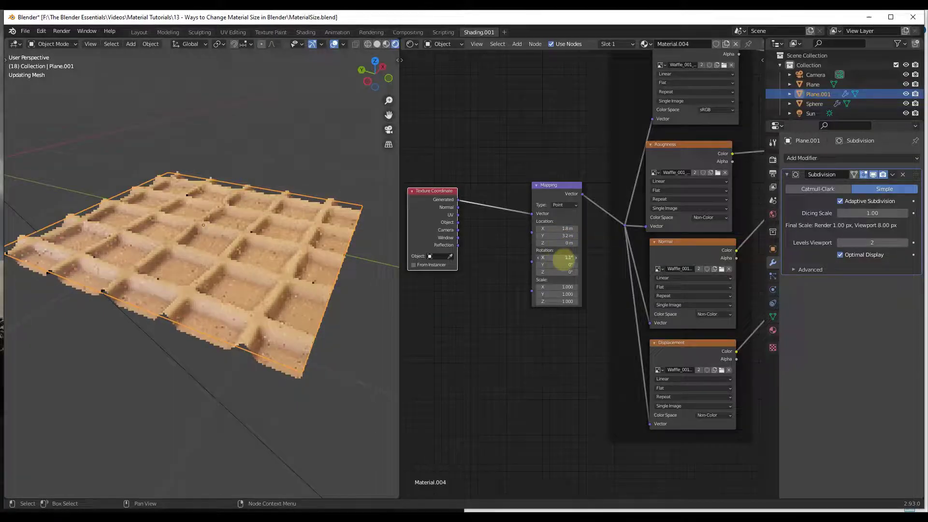
click(559, 259)
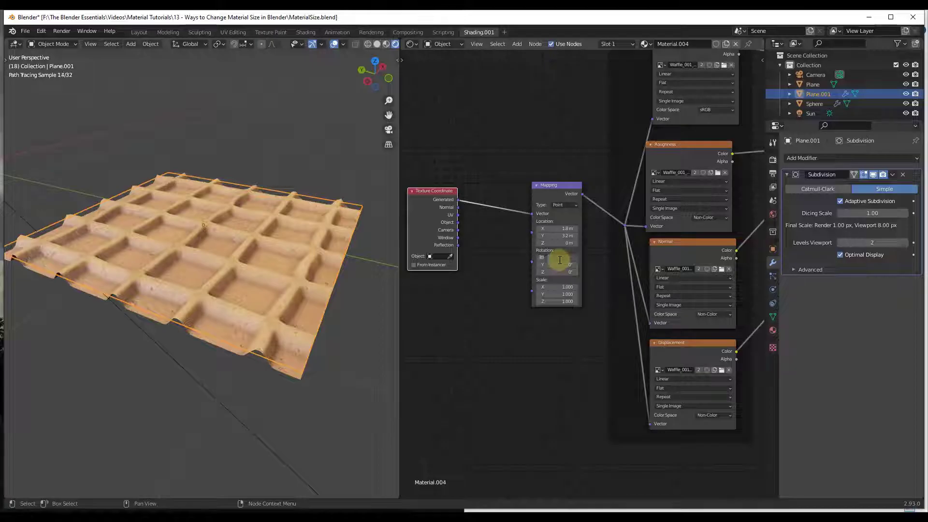
text(90)
key(Return)
key(BackSpace)
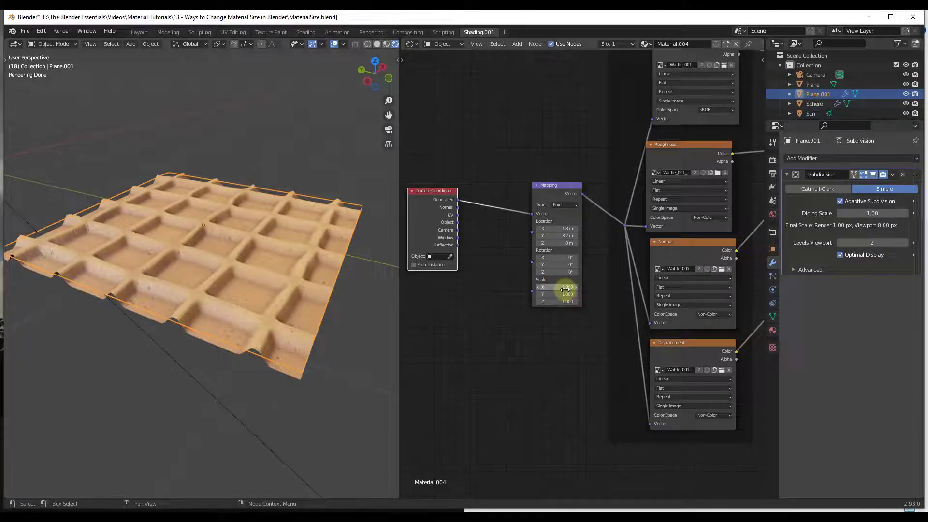
Set the Mapping Scale X and Y to 2.
click(565, 289)
text(2)
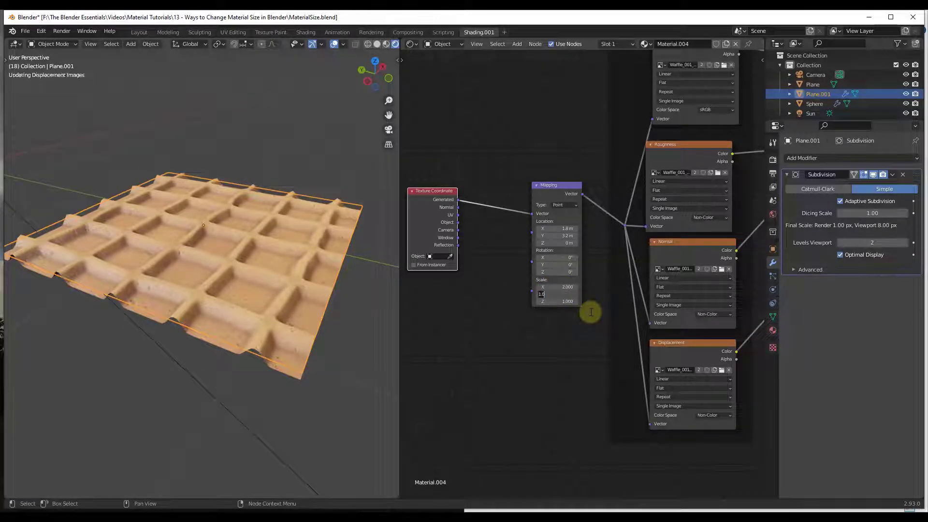
text(2)
key(Return)
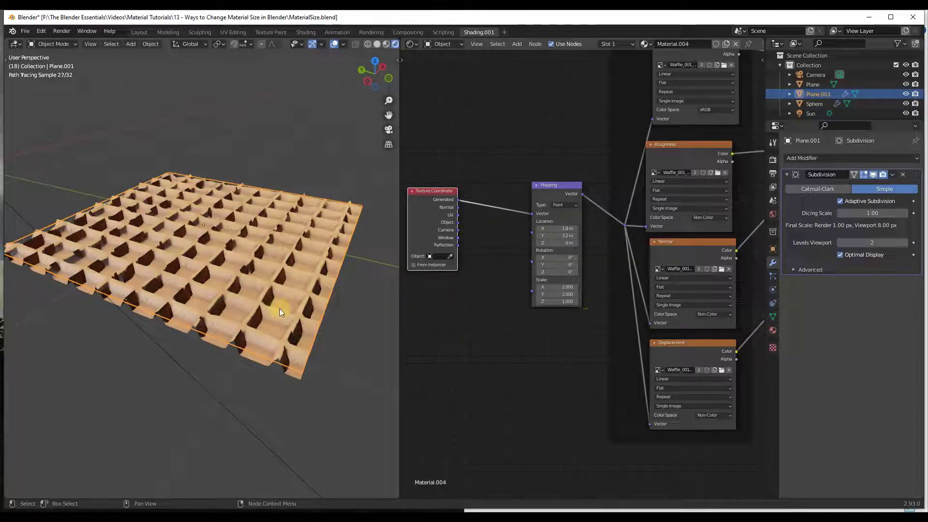
Orbit and zoom the viewport to inspect the denser waffle tiling on the plane.
mouse_move(279, 308)
middle_down()
mouse_move(203, 286)
mouse_move(216, 277)
mouse_move(172, 257)
middle_up()
scroll(172, 257, up, 6)
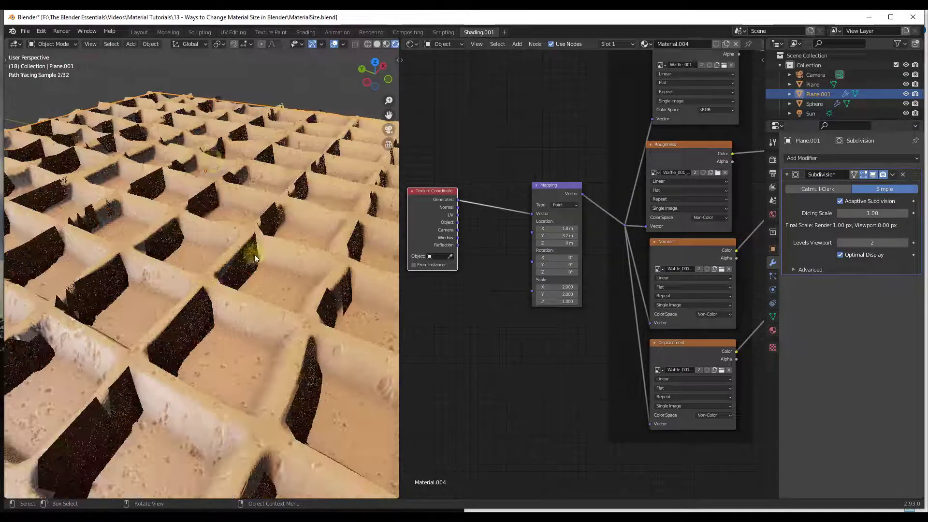
scroll(244, 291, down, 8)
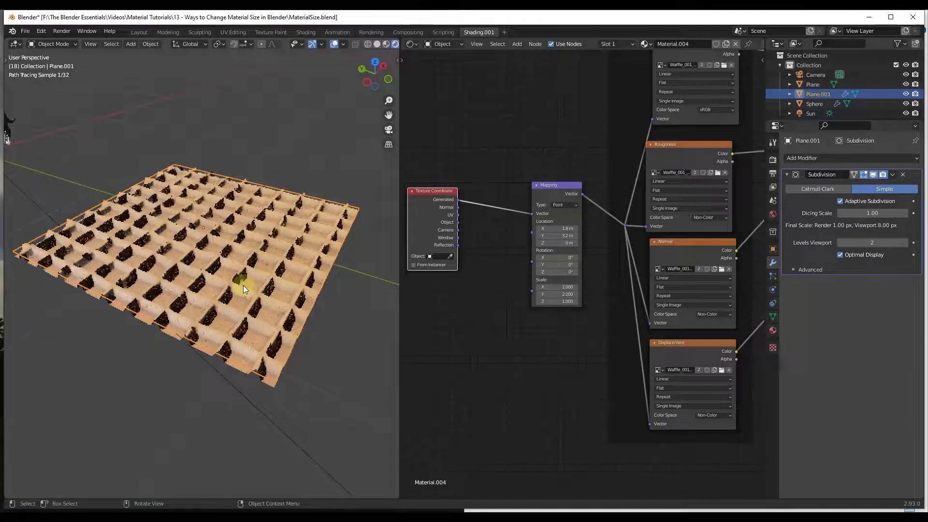
mouse_move(243, 285)
middle_down()
mouse_move(252, 274)
mouse_move(211, 269)
middle_up()
scroll(216, 277, up, 3)
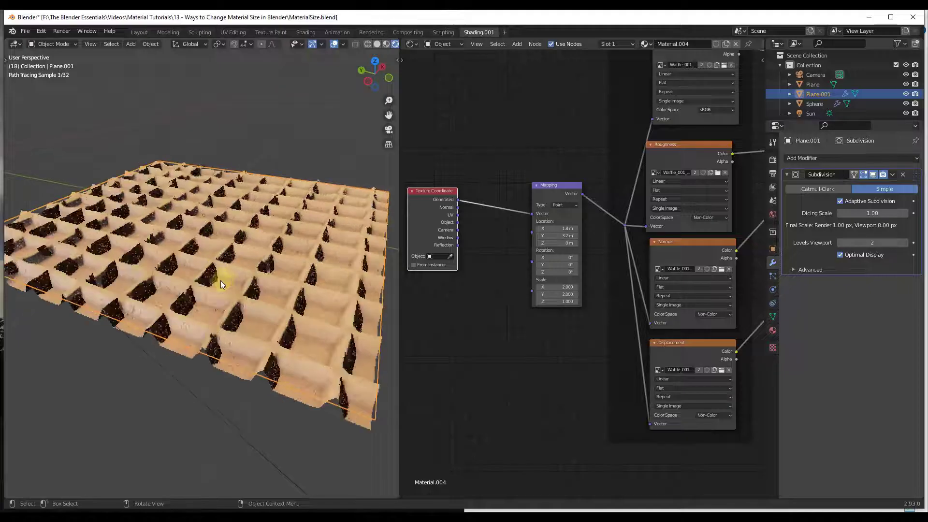
click(556, 287)
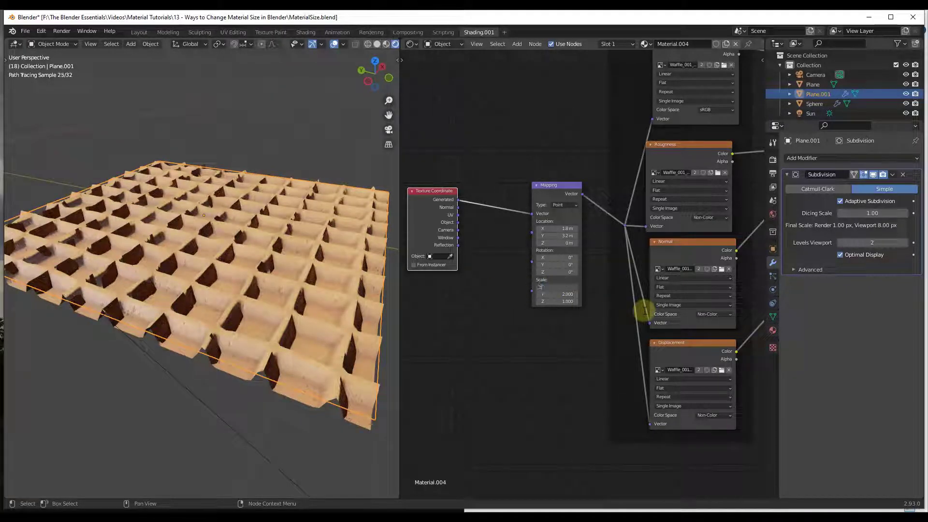
Shrink the Mapping Scale X and Y to 0.5.
text(0.5)
key(Return)
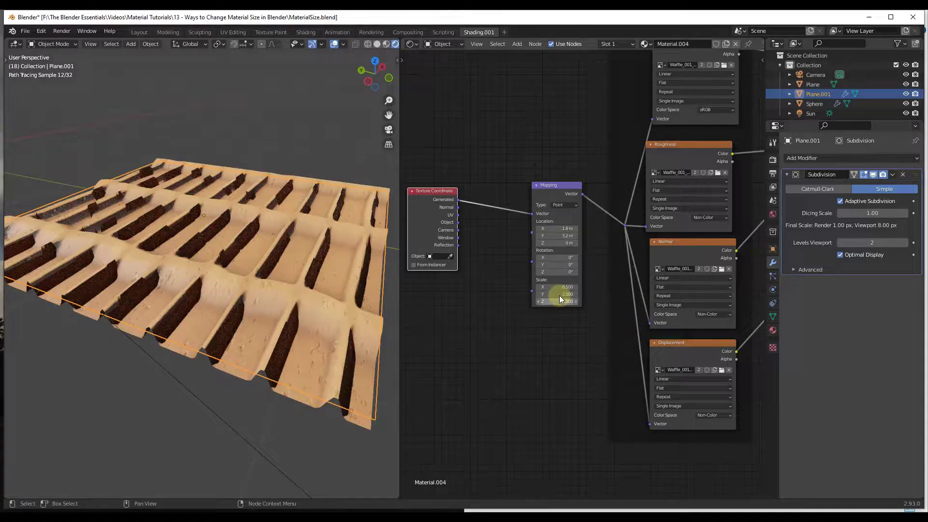
click(559, 294)
text(0.5)
key(Return)
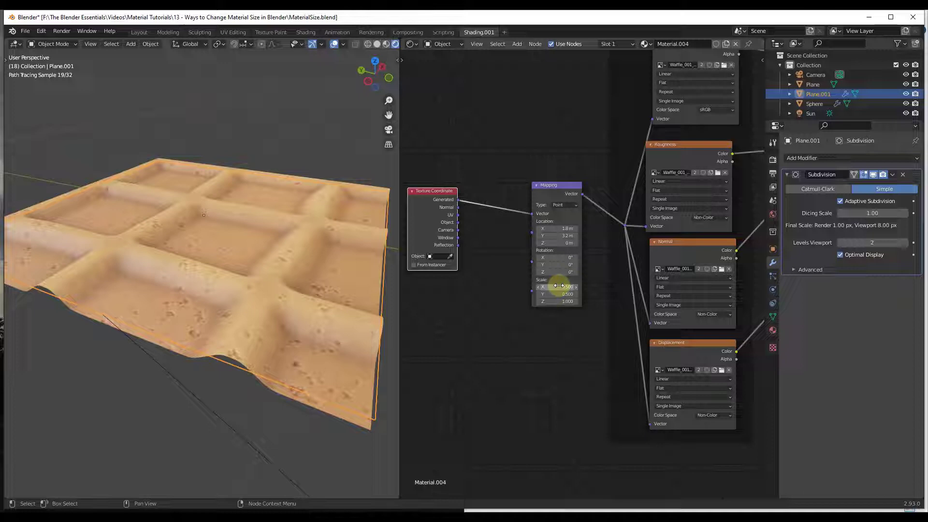
Set the Mapping Scale back to 1 to restore the original waffle grid.
click(559, 286)
text(0.5)
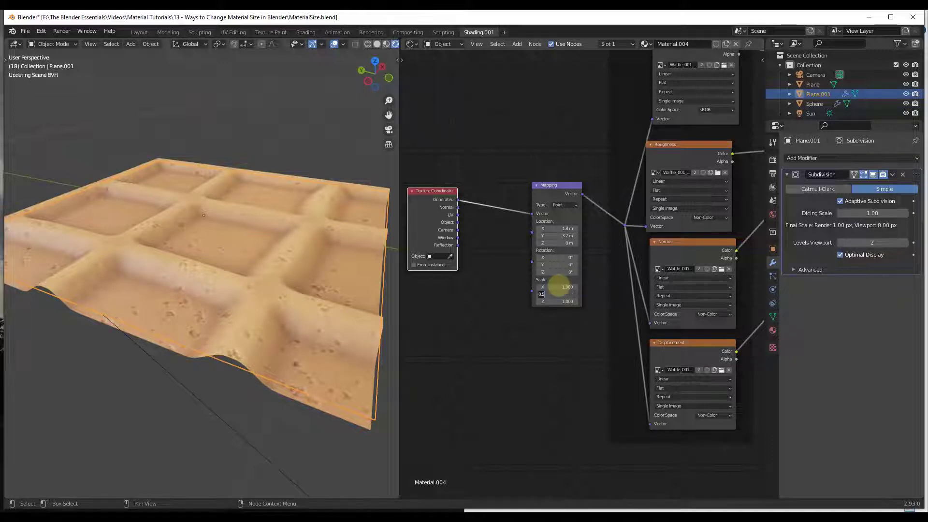
text(1)
key(Return)
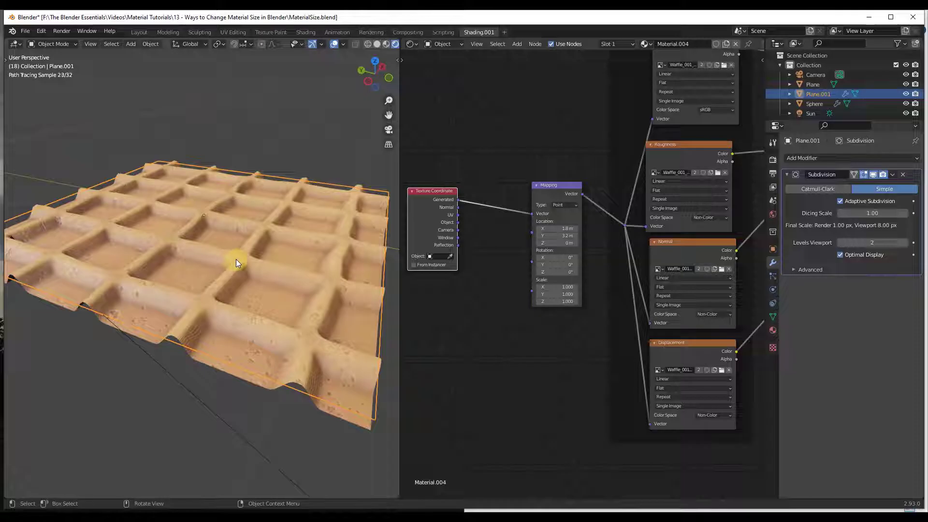
Select the Sphere and centre it, showing its Material.006 waffle node tree.
scroll(238, 251, down, 10)
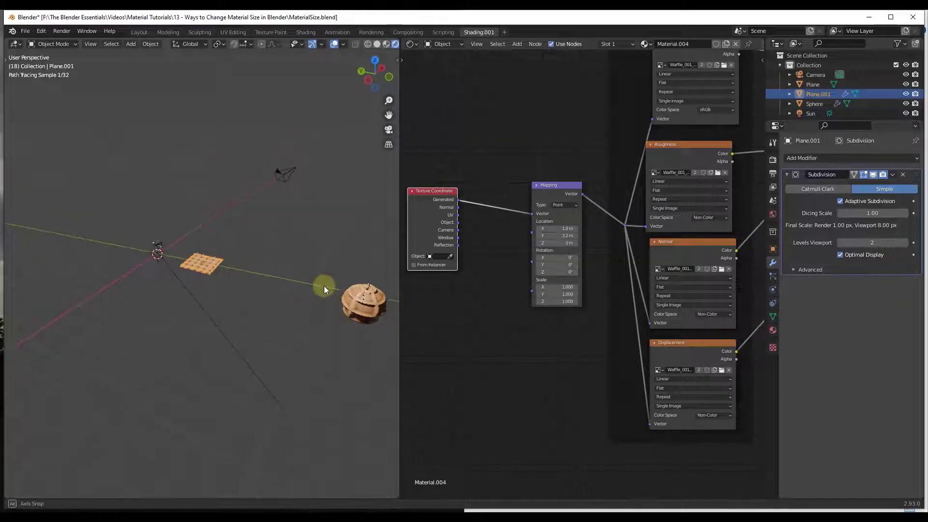
shift+middle_drag(358, 308, 226, 256)
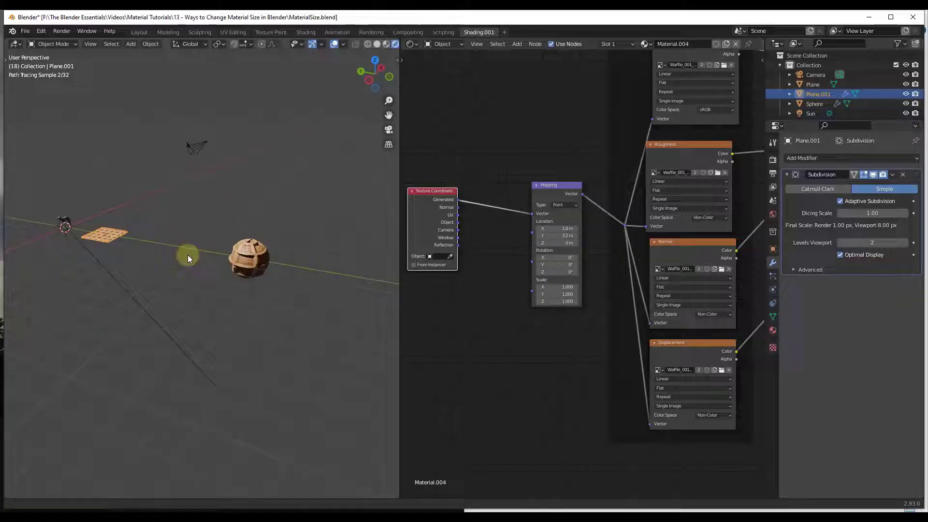
scroll(45, 217, up, 3)
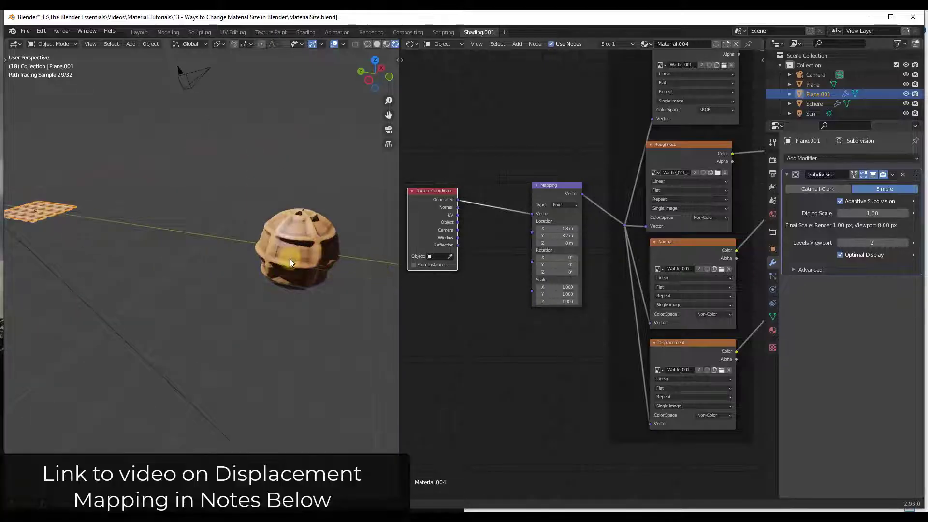
click(292, 255)
scroll(329, 249, up, 4)
shift+middle_drag(384, 256, 243, 222)
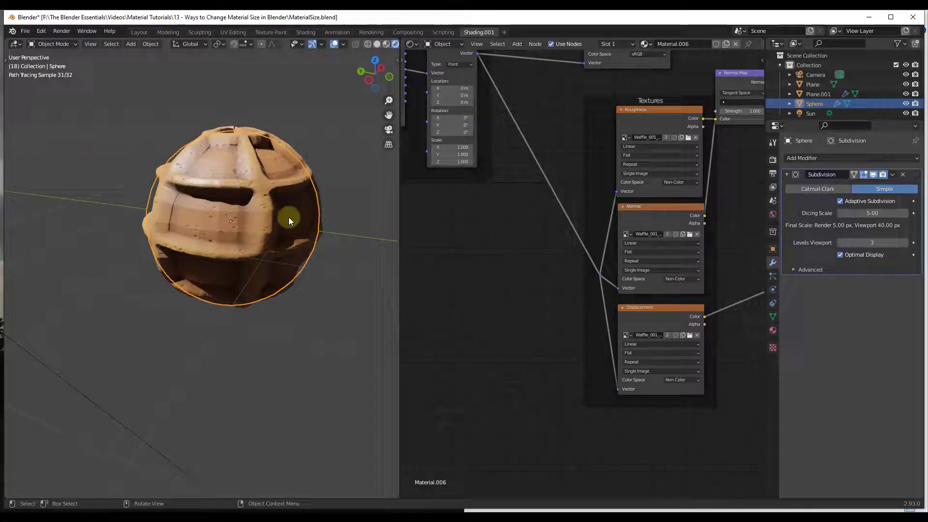
Apply Shade Smooth to the sphere and keep it selected.
right_click(239, 214)
click(236, 215)
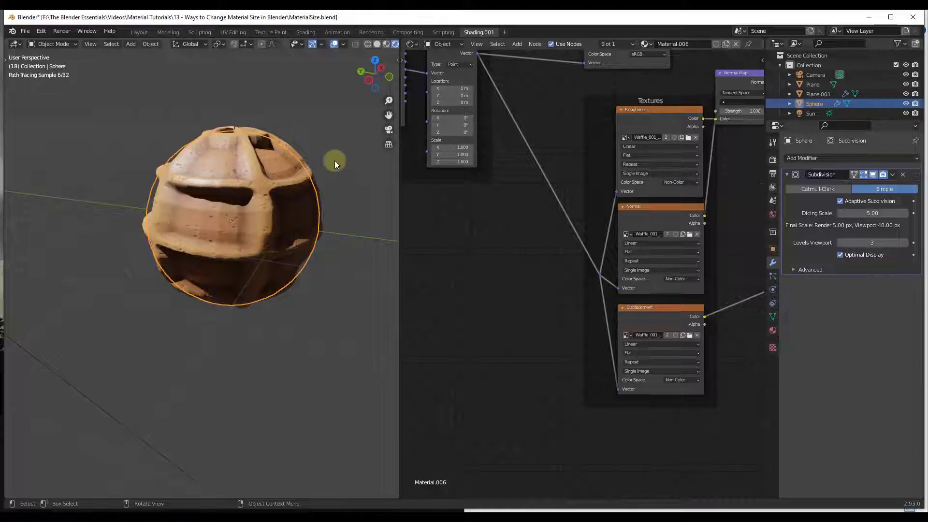
click(334, 161)
click(269, 199)
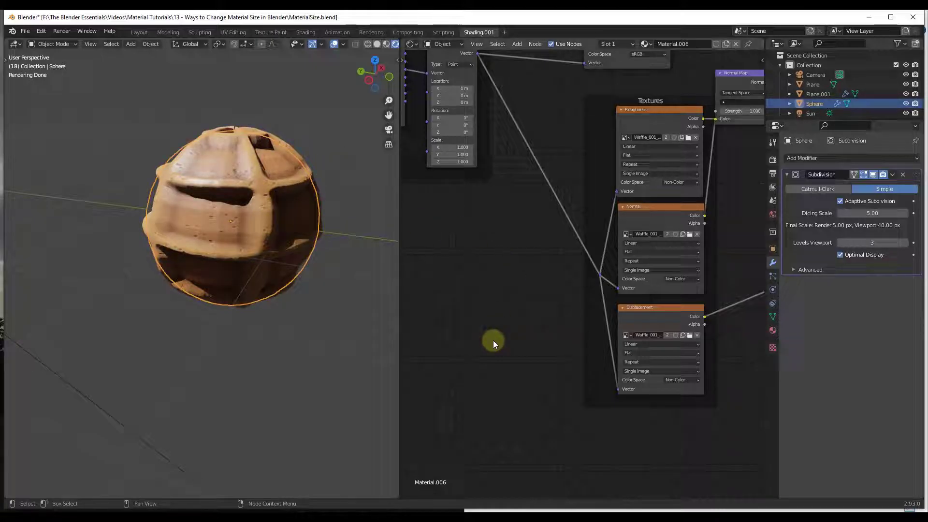
Bring the sphere material's Texture Coordinate and Mapping nodes into close view in the Node Editor.
scroll(493, 343, down, 4)
middle_drag(526, 282, 526, 348)
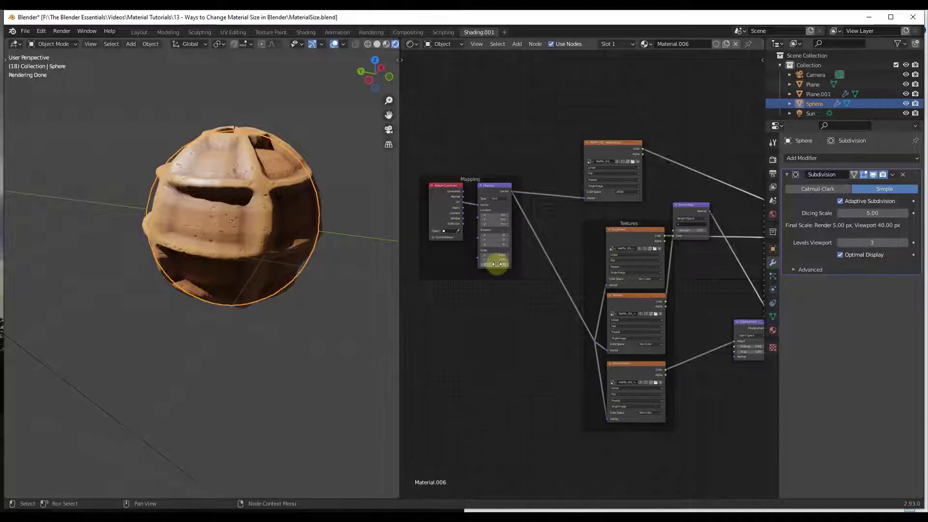
scroll(486, 256, up, 1)
click(484, 251)
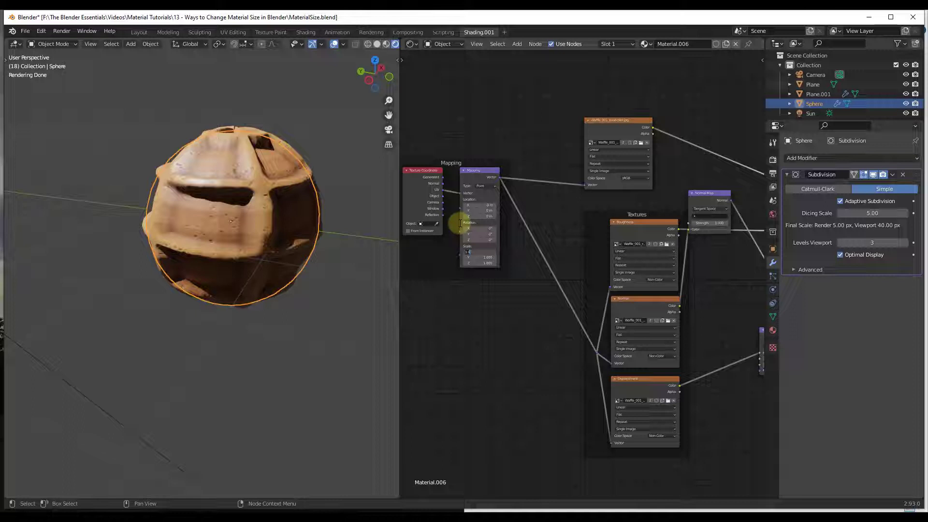
key(Return)
scroll(468, 241, up, 3)
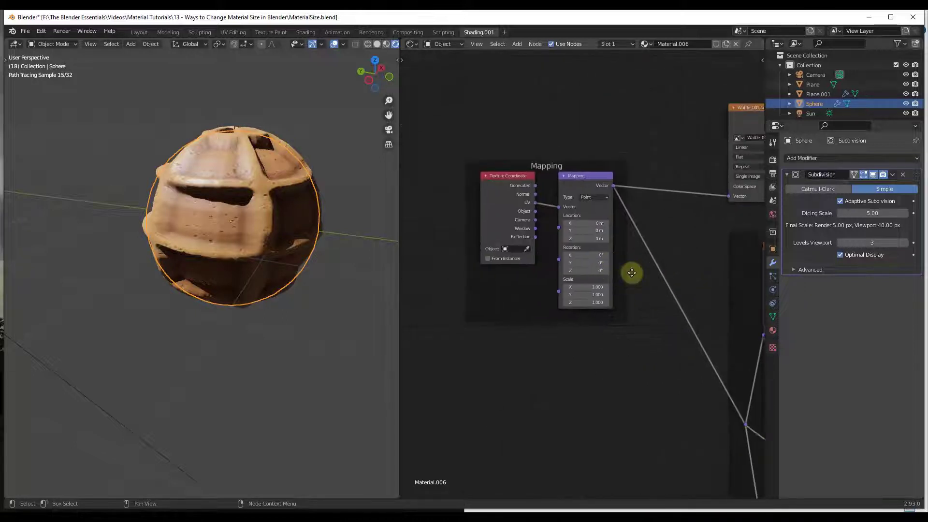
Set the sphere's Mapping Scale X and Y to 2 and orbit to view the denser waffle.
text(2)
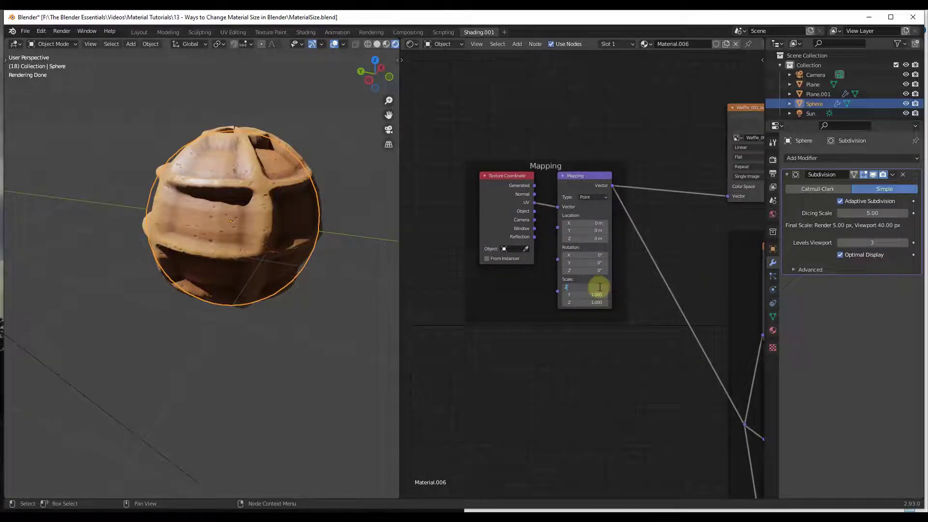
key(Tab)
text(2)
key(Return)
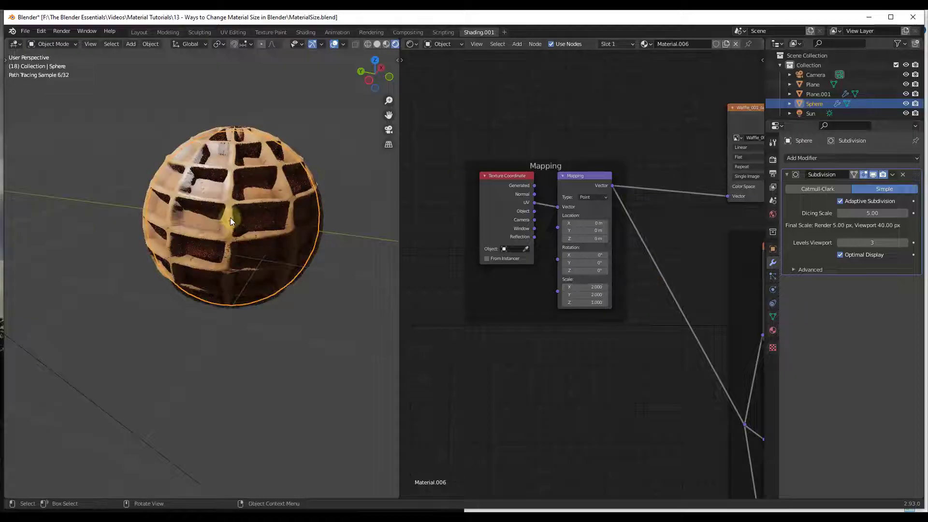
middle_drag(228, 231, 272, 235)
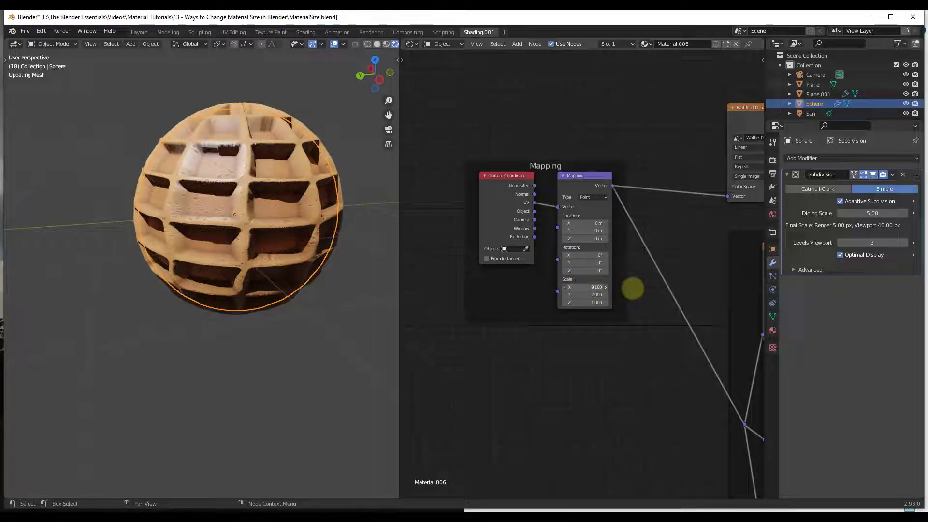
Raise the sphere's Mapping Scale X and Y to 5 and orbit to inspect the finer grid.
click(584, 287)
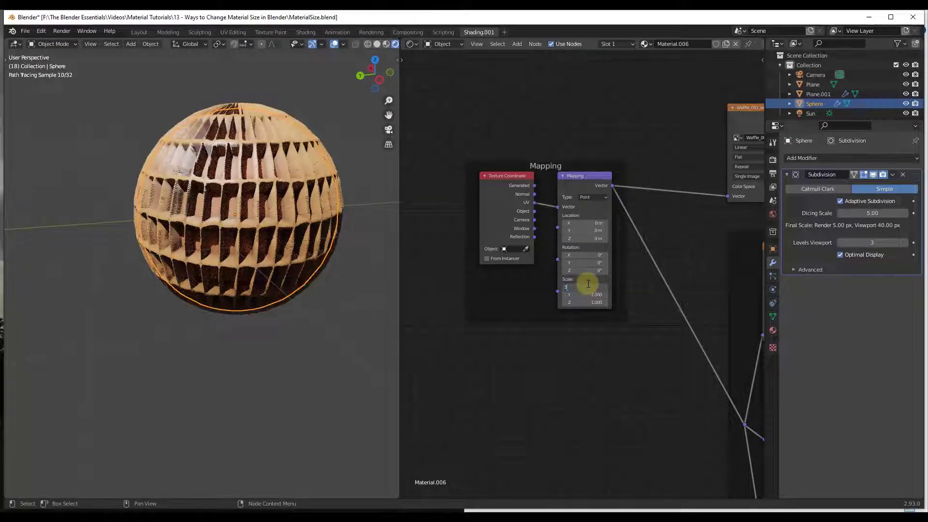
key(Return)
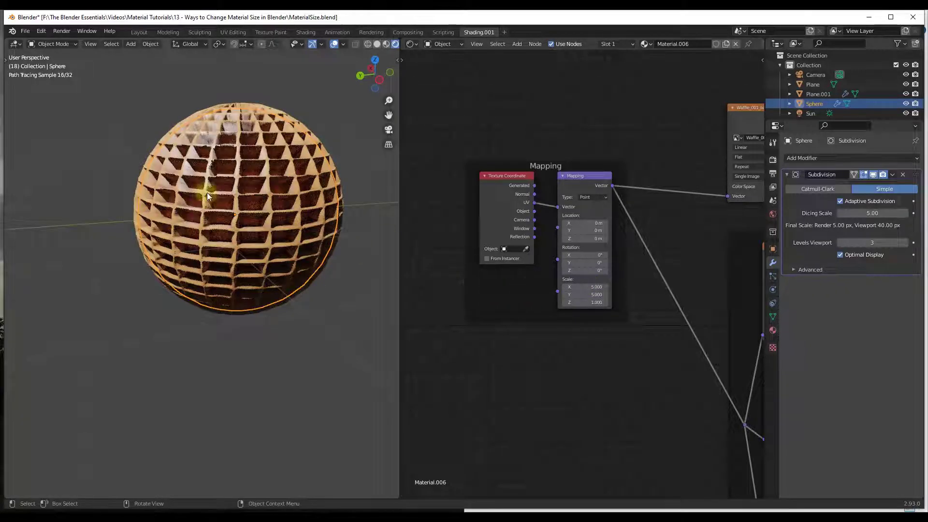
mouse_move(207, 192)
middle_down()
mouse_move(234, 248)
mouse_move(228, 203)
middle_up()
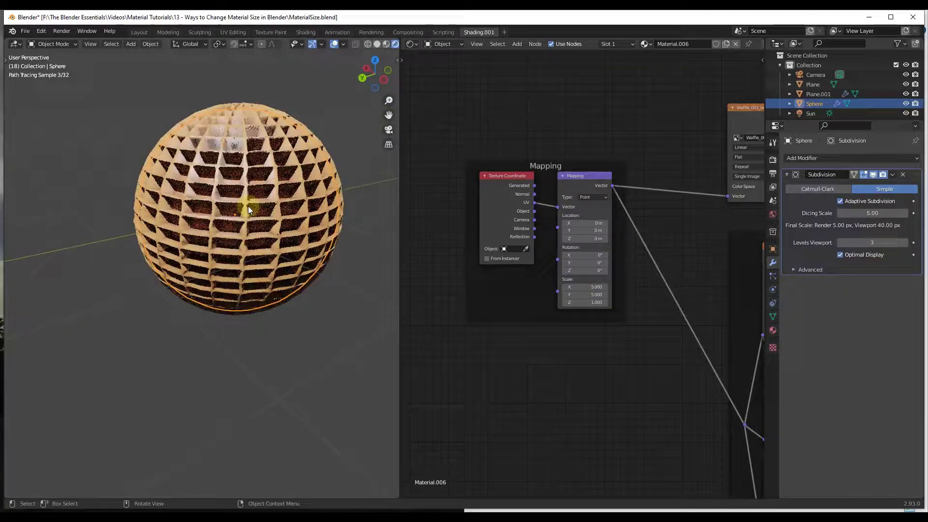